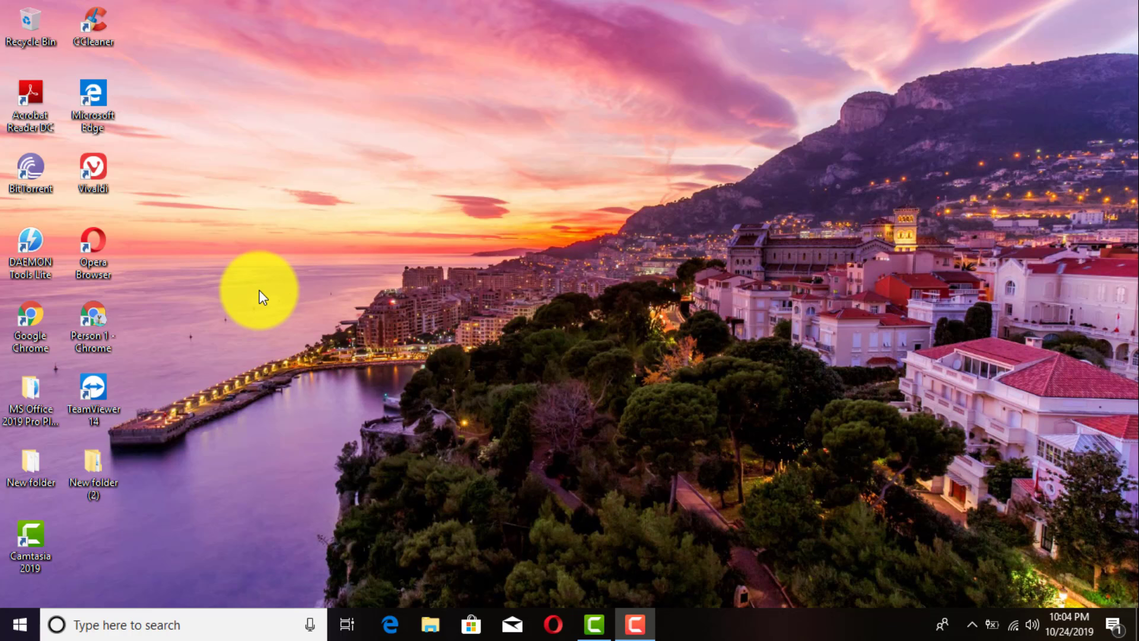
Launch Chrome from the Person 1 desktop shortcut and open its three-dots menu.
{"action": "left_click", "coordinate": [342, 262]}
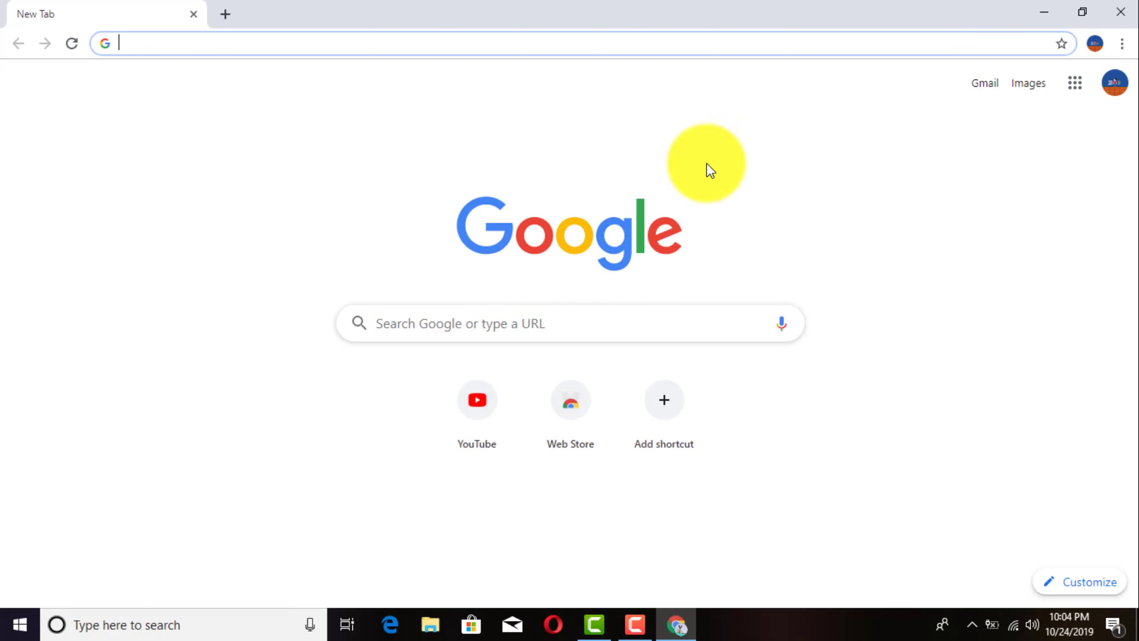
{"action": "left_click", "coordinate": [1123, 47]}
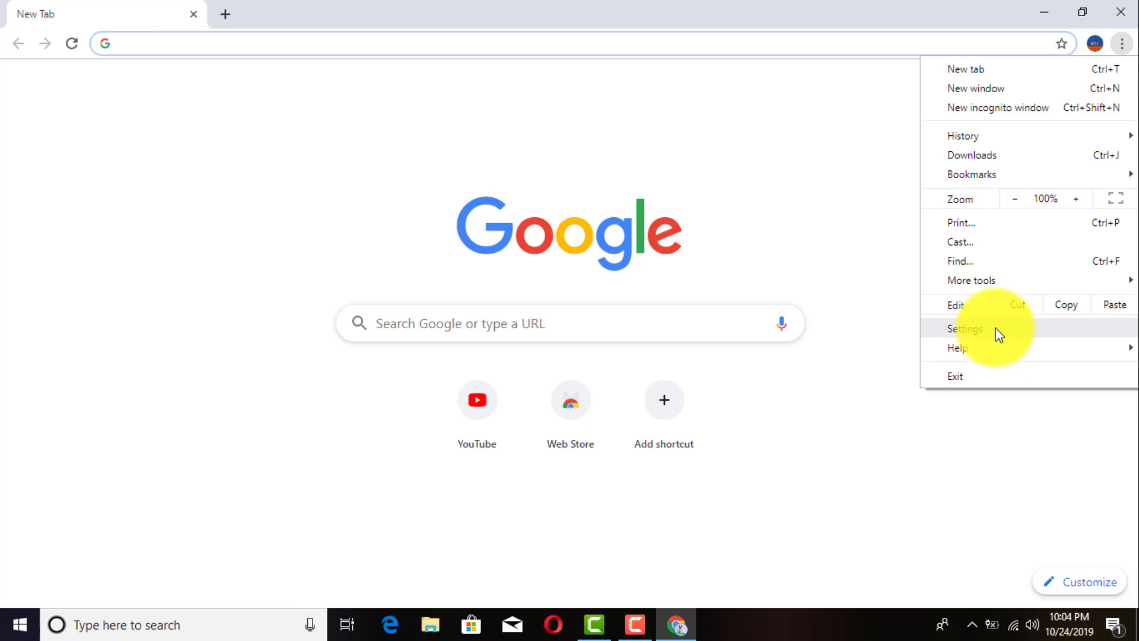
Open Chrome Settings and scroll to the bottom of the page.
{"action": "left_click", "coordinate": [967, 332]}
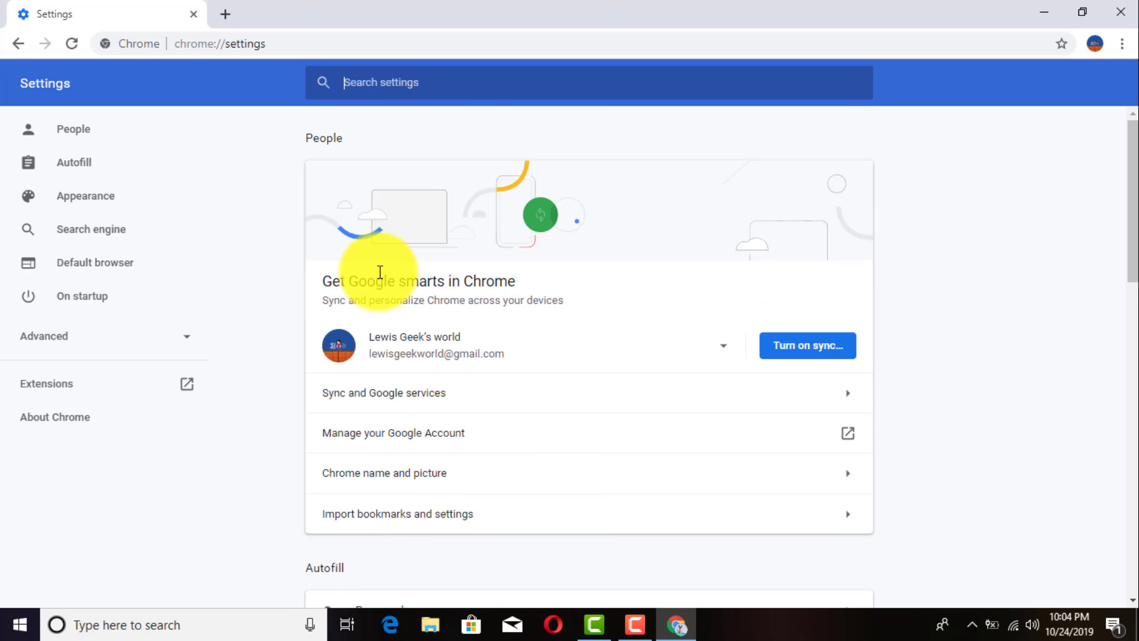
{"action": "scroll", "coordinate": [386, 252], "scroll_direction": "down", "scroll_amount": 7}
{"action": "scroll", "coordinate": [389, 254], "scroll_direction": "down", "scroll_amount": 4}
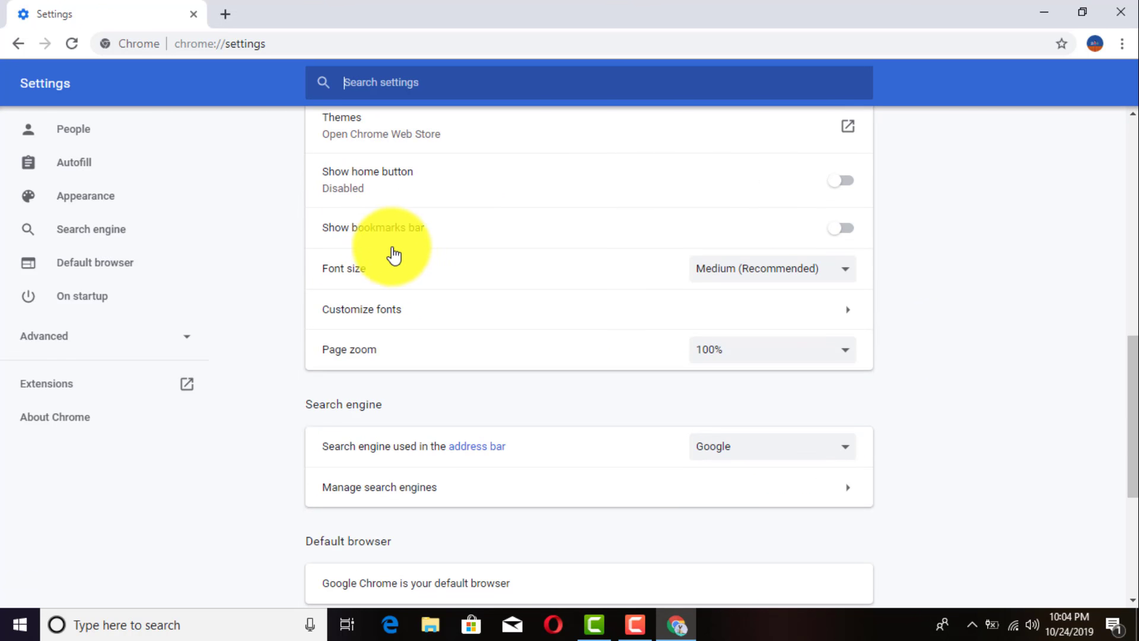
{"action": "scroll", "coordinate": [428, 248], "scroll_direction": "down", "scroll_amount": 3}
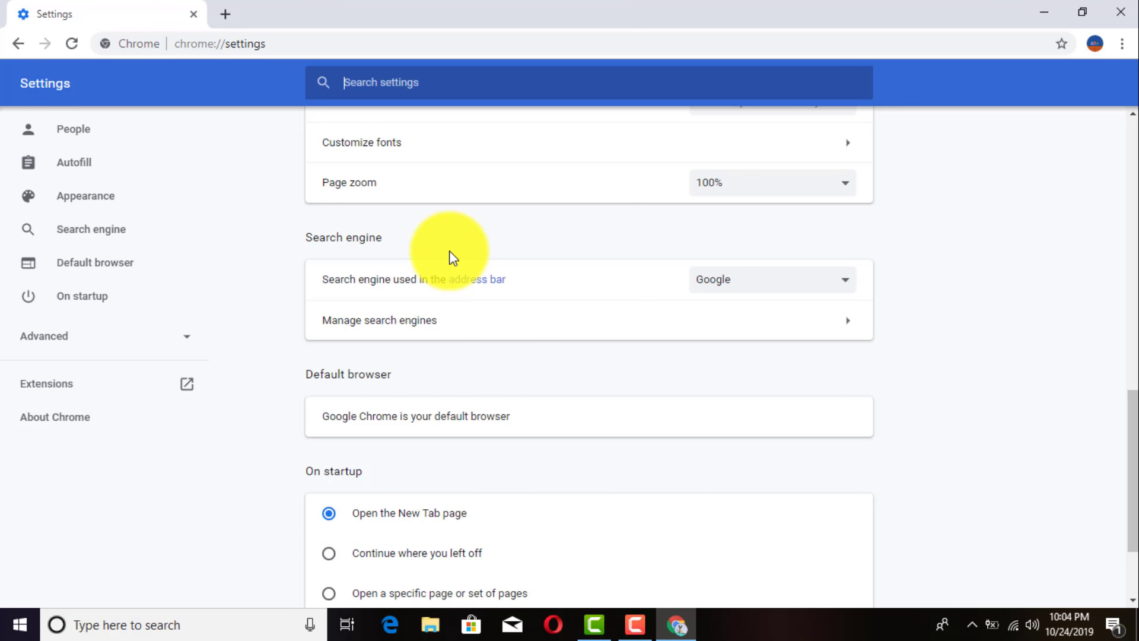
{"action": "scroll", "coordinate": [451, 252], "scroll_direction": "down", "scroll_amount": 2}
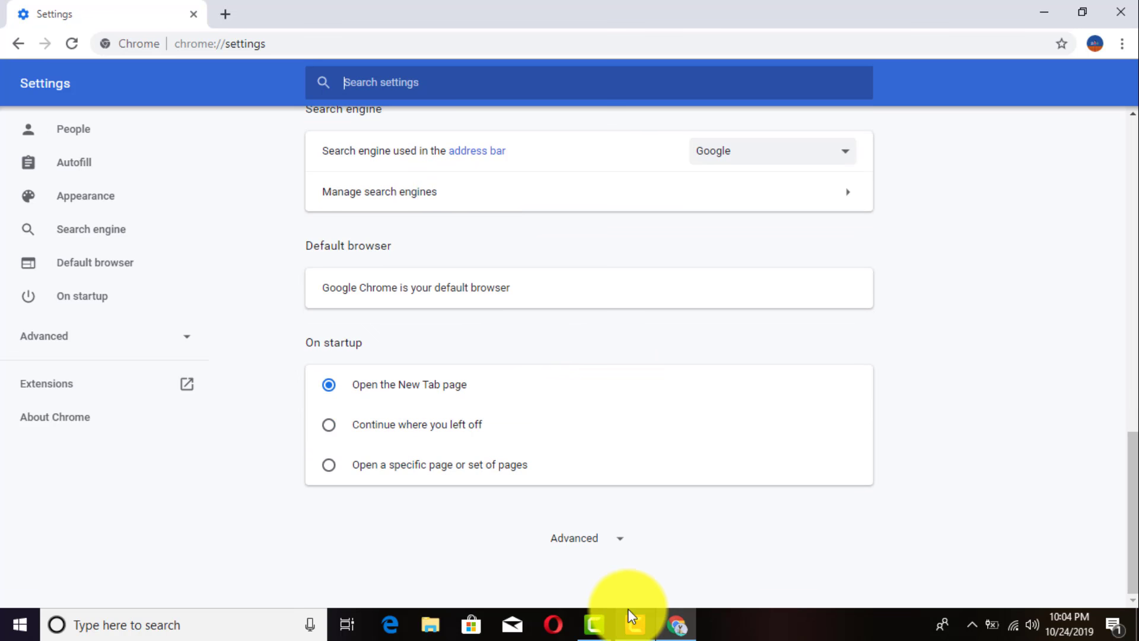
Expand the Advanced settings and scroll down to the Privacy and security section.
{"action": "left_click", "coordinate": [626, 546]}
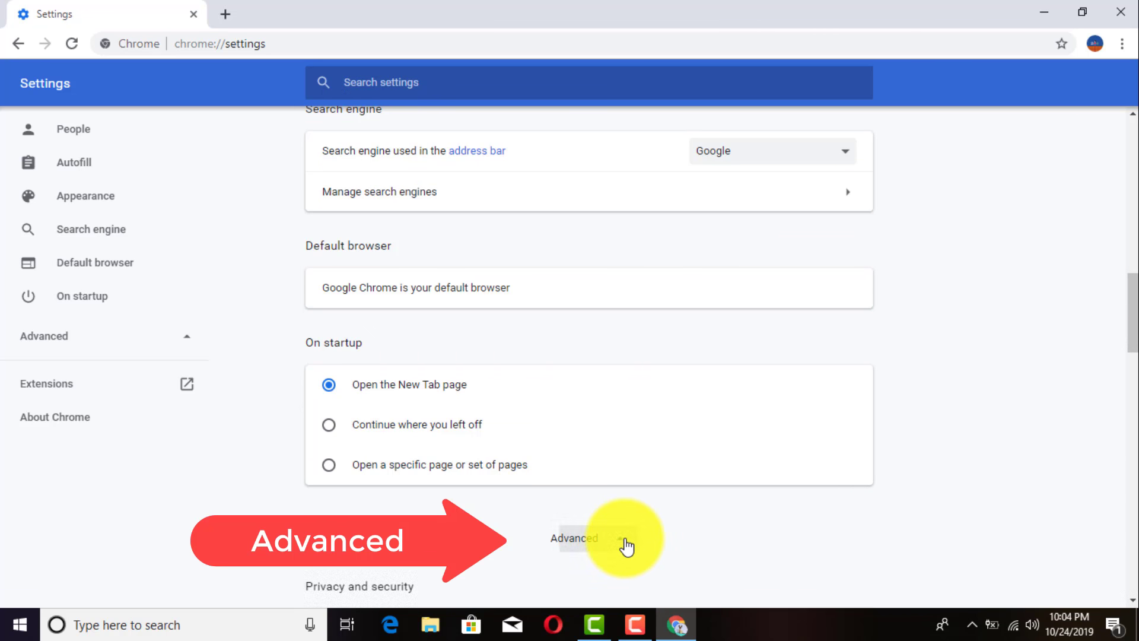
{"action": "scroll", "coordinate": [557, 392], "scroll_direction": "down", "scroll_amount": 6}
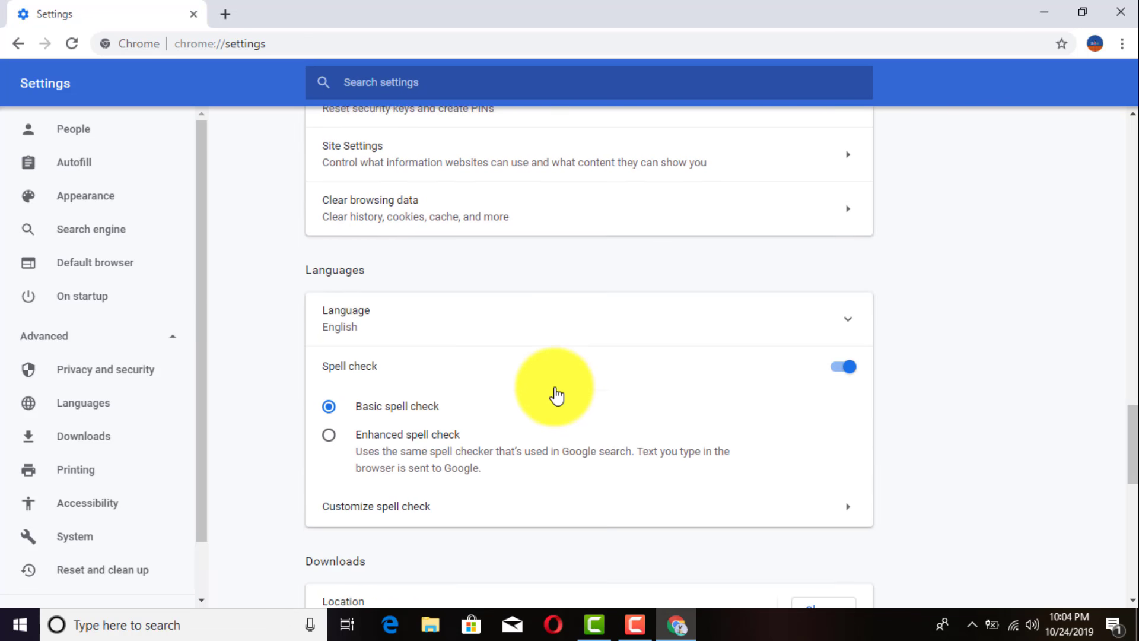
{"action": "scroll", "coordinate": [556, 394], "scroll_direction": "down", "scroll_amount": 5}
{"action": "scroll", "coordinate": [556, 395], "scroll_direction": "up", "scroll_amount": 10}
{"action": "scroll", "coordinate": [556, 394], "scroll_direction": "up", "scroll_amount": 10}
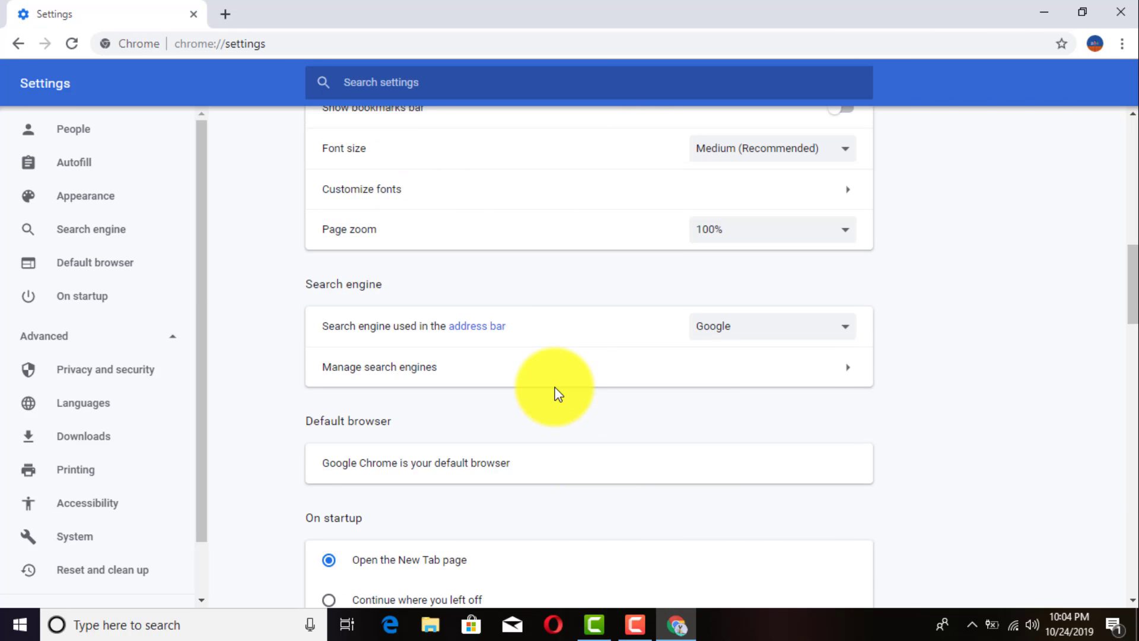
{"action": "scroll", "coordinate": [558, 392], "scroll_direction": "down", "scroll_amount": 4}
{"action": "scroll", "coordinate": [557, 393], "scroll_direction": "down", "scroll_amount": 3}
{"action": "scroll", "coordinate": [558, 393], "scroll_direction": "down", "scroll_amount": 1}
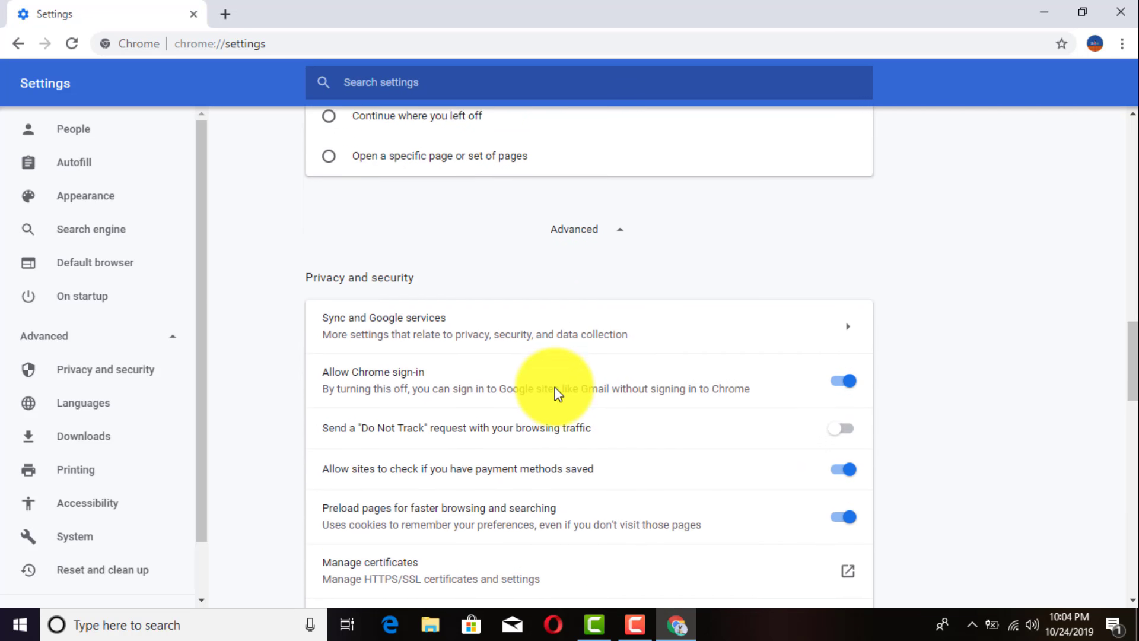
{"action": "scroll", "coordinate": [433, 394], "scroll_direction": "down", "scroll_amount": 3}
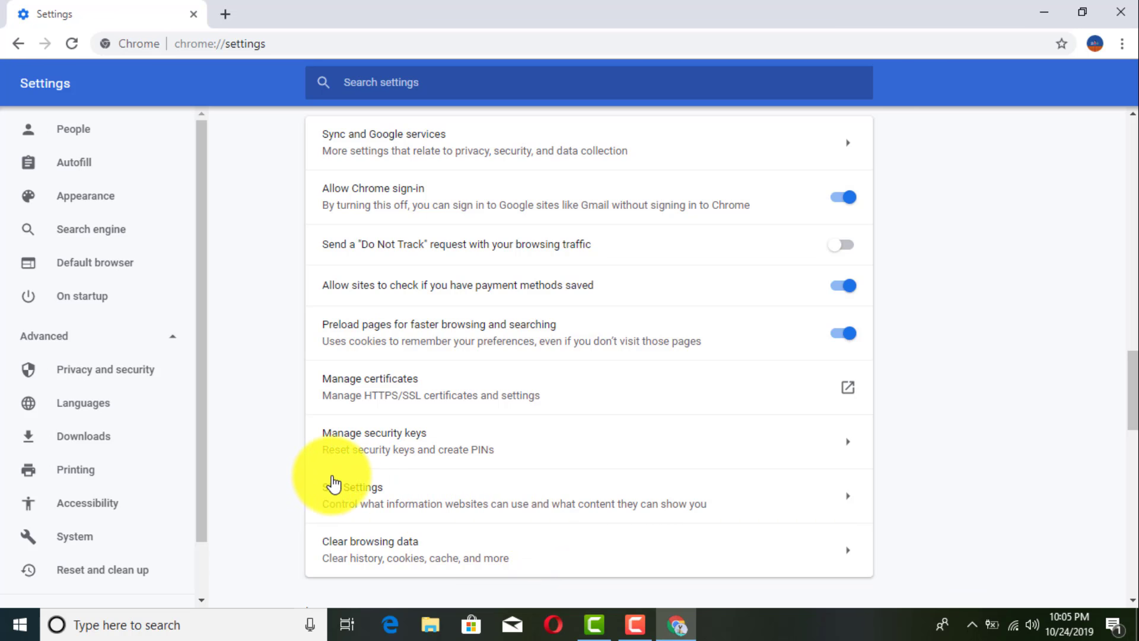
Open Site Settings under Privacy and security.
{"action": "left_click", "coordinate": [407, 503]}
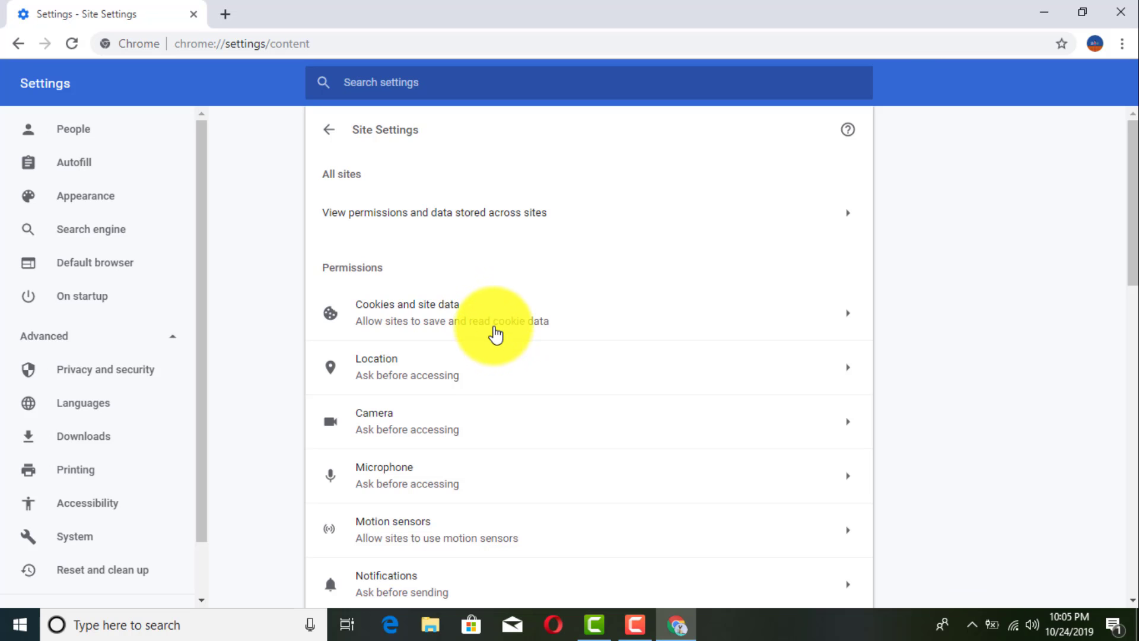
In Cookies and site data, switch on 'Clear cookies and site data when you quit Chrome'.
{"action": "left_click", "coordinate": [511, 318]}
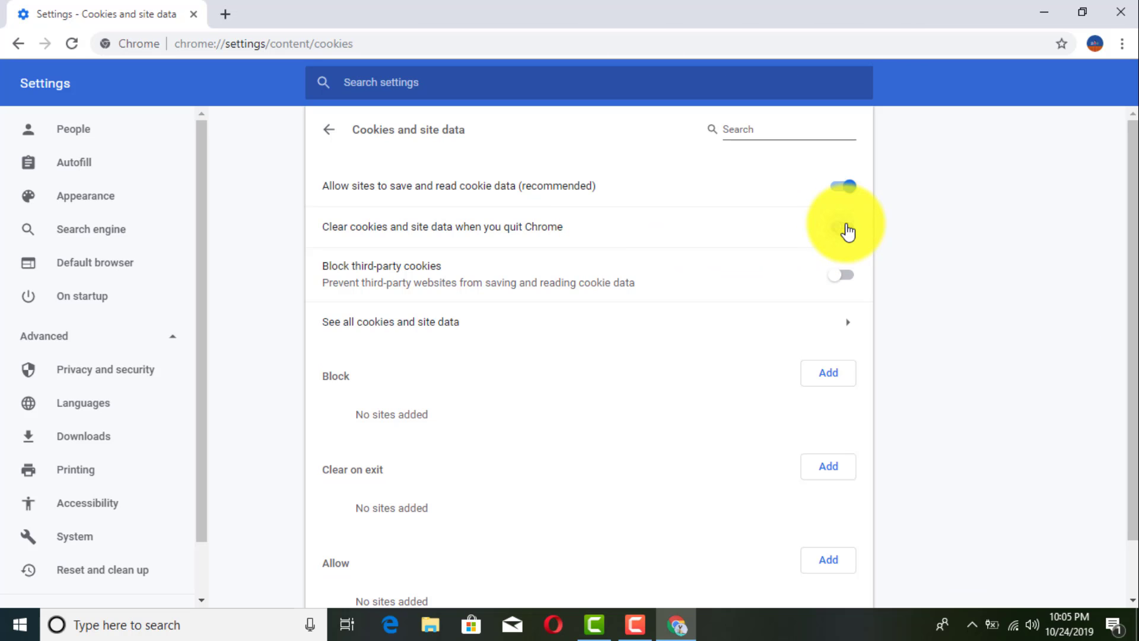
{"action": "left_click", "coordinate": [845, 228]}
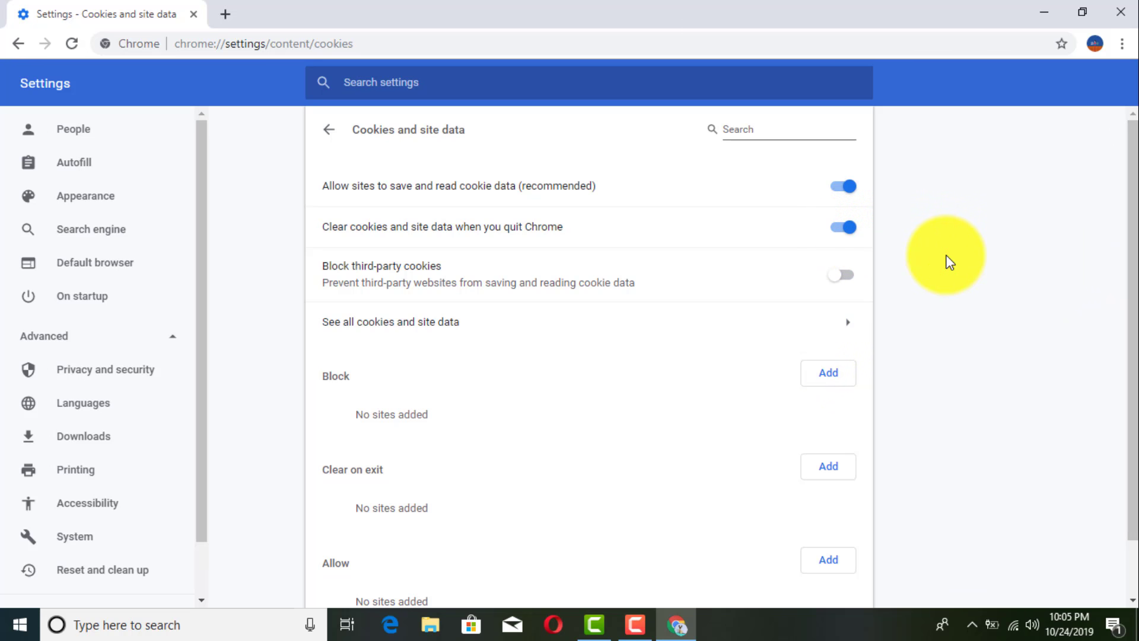
{"action": "scroll", "coordinate": [947, 256], "scroll_direction": "down", "scroll_amount": 1}
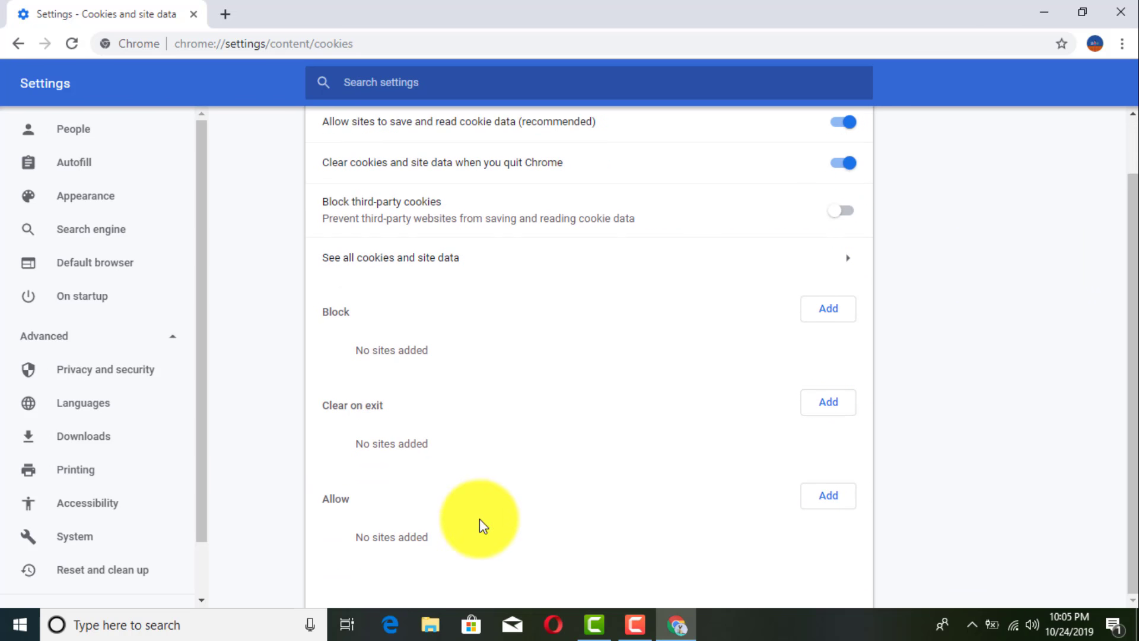
{"action": "scroll", "coordinate": [679, 263], "scroll_direction": "up", "scroll_amount": 1}
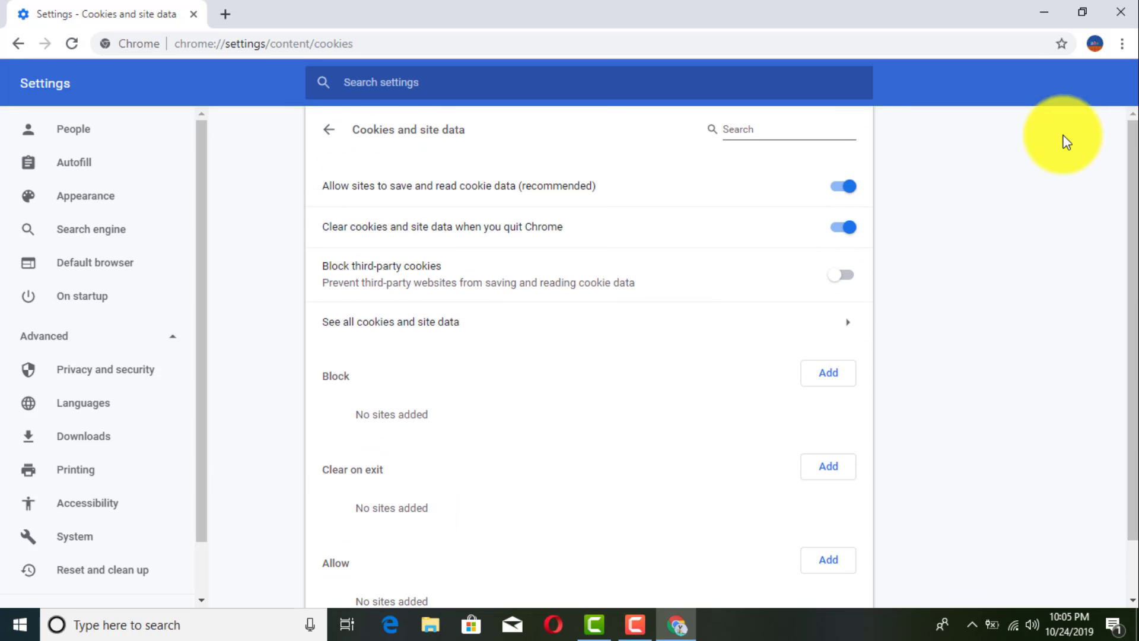
Close Chrome, relaunch it from the desktop shortcut, and bring up its main menu.
{"action": "left_click", "coordinate": [1123, 7]}
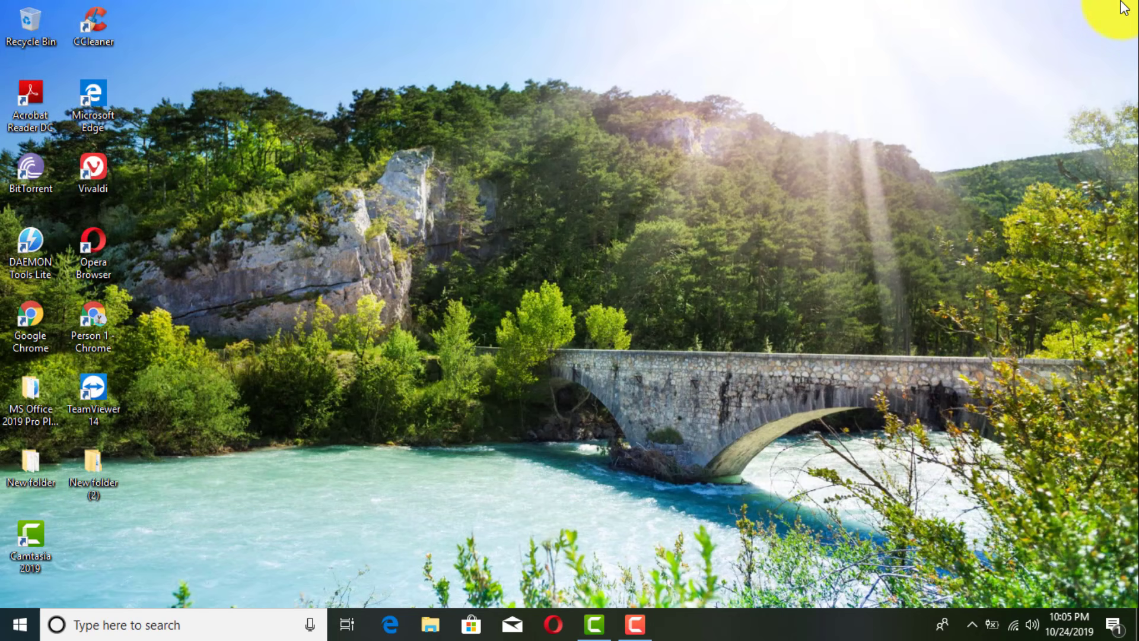
{"action": "double_click", "coordinate": [102, 312]}
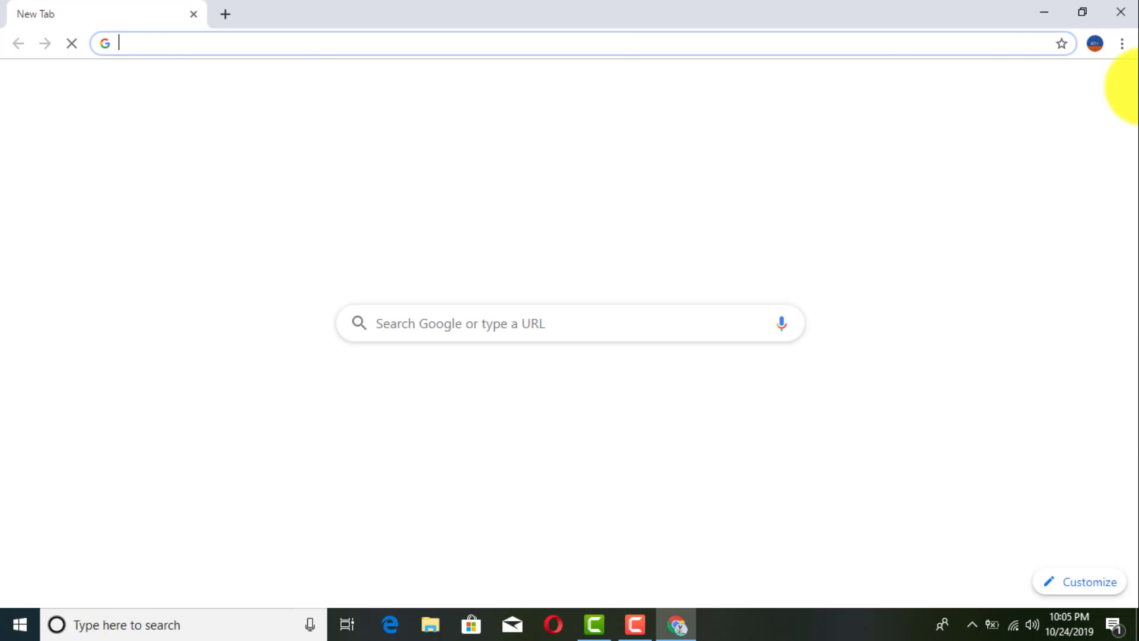
{"action": "left_click", "coordinate": [1121, 45]}
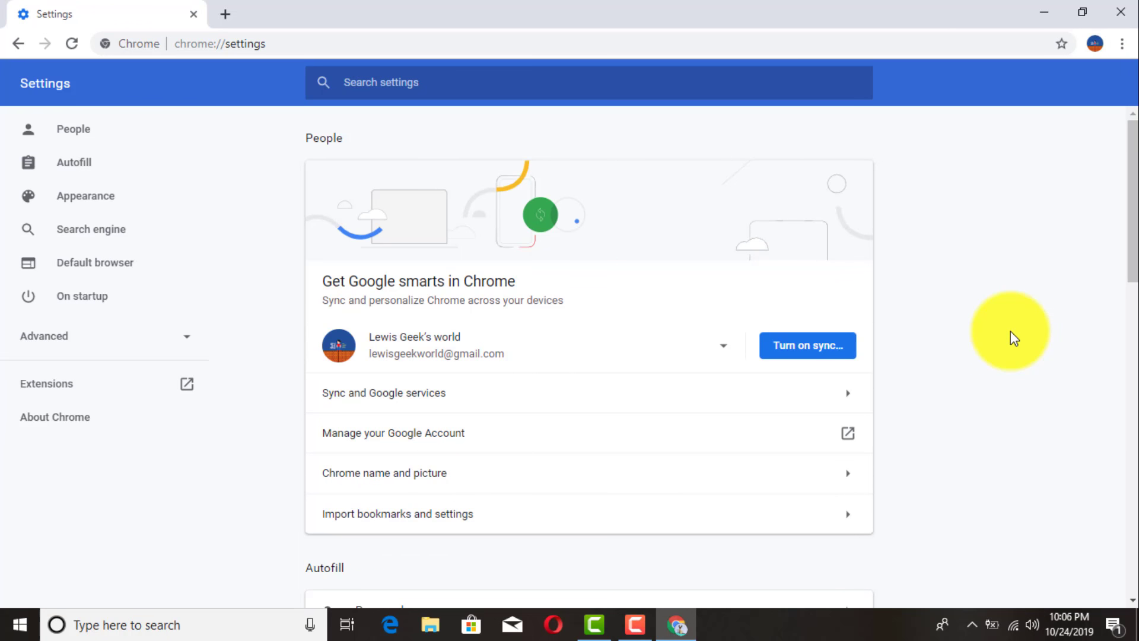
Expand Advanced settings and open Site Settings under Privacy and security again.
{"action": "scroll", "coordinate": [707, 309], "scroll_direction": "down", "scroll_amount": 5}
{"action": "scroll", "coordinate": [760, 353], "scroll_direction": "down", "scroll_amount": 2}
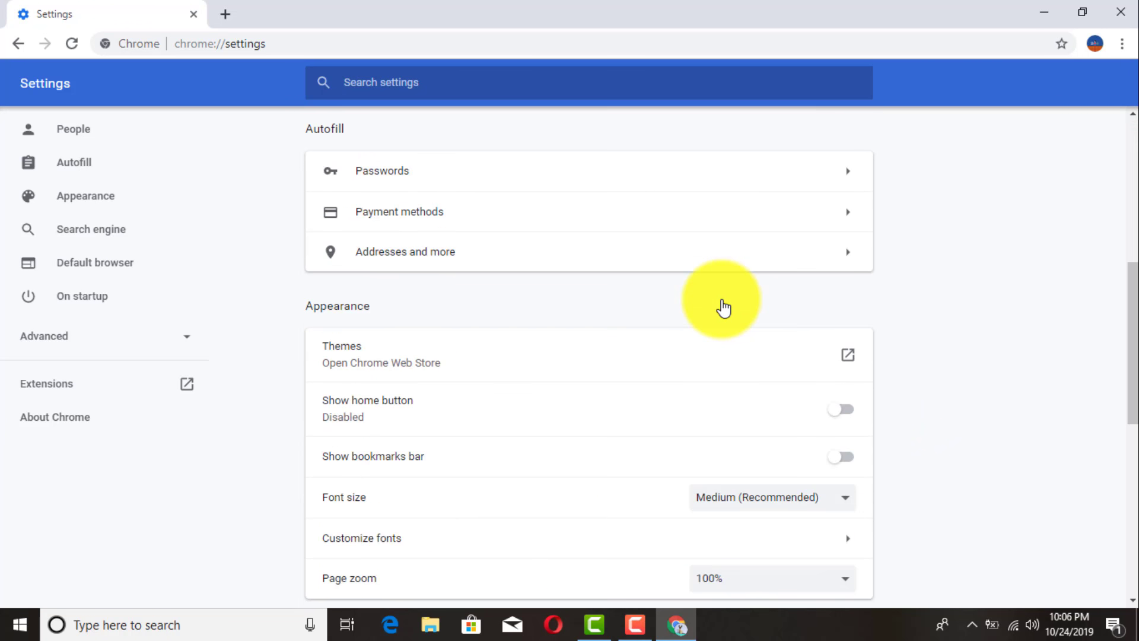
{"action": "scroll", "coordinate": [720, 308], "scroll_direction": "down", "scroll_amount": 4}
{"action": "scroll", "coordinate": [720, 308], "scroll_direction": "down", "scroll_amount": 3}
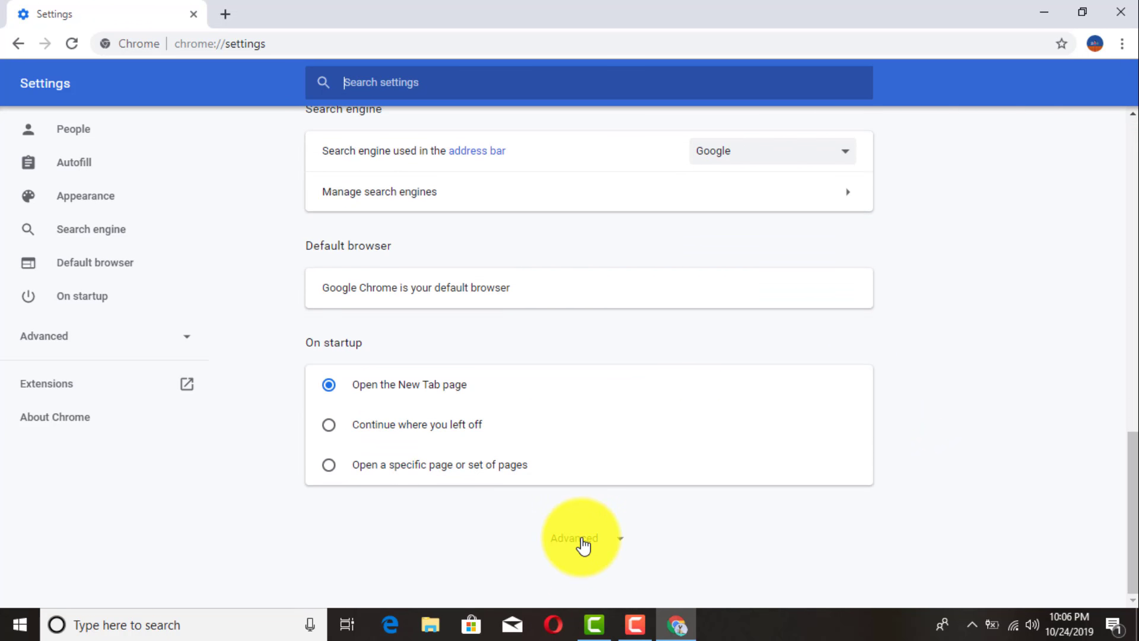
{"action": "left_click", "coordinate": [578, 539]}
{"action": "scroll", "coordinate": [522, 257], "scroll_direction": "down", "scroll_amount": 1}
{"action": "scroll", "coordinate": [516, 265], "scroll_direction": "down", "scroll_amount": 3}
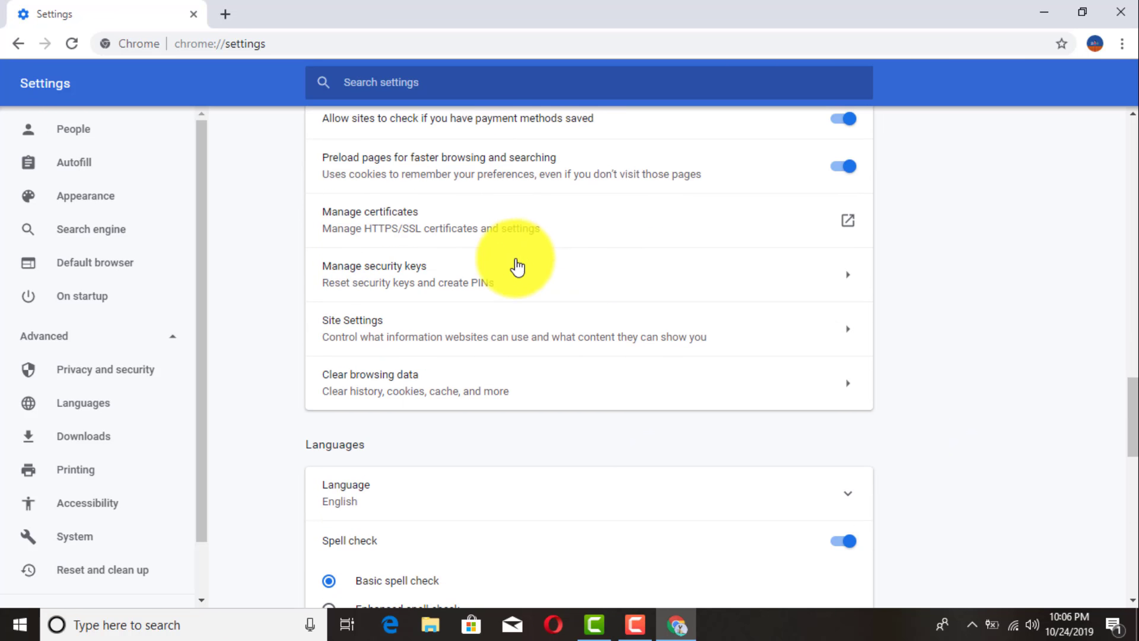
{"action": "left_click", "coordinate": [400, 336]}
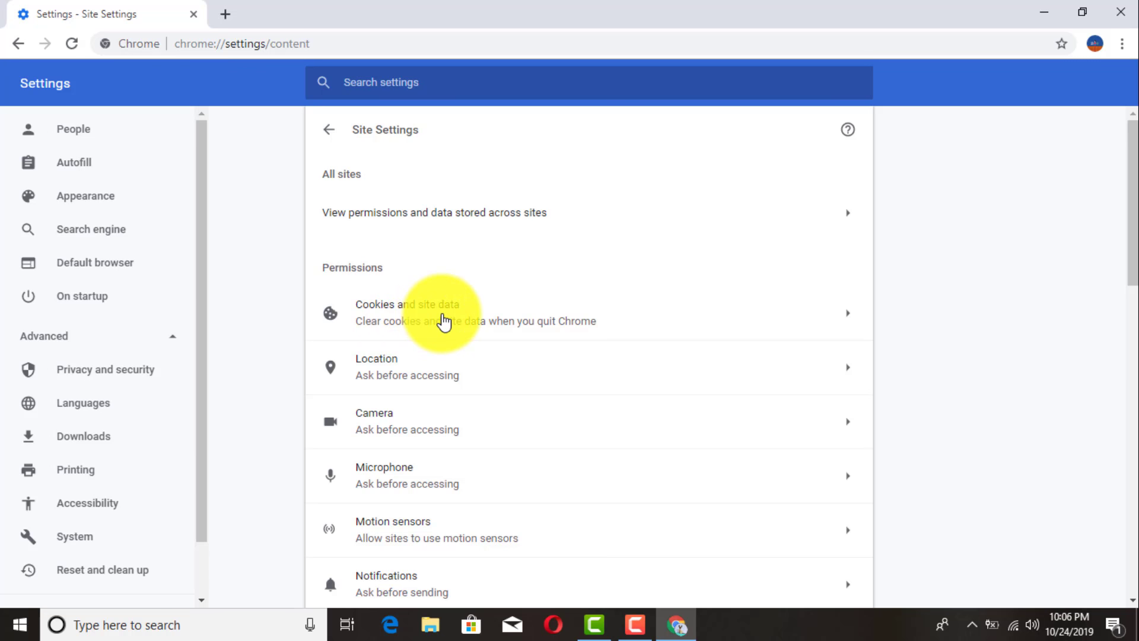
Check that Cookies and site data still clears on quit, then close Chrome.
{"action": "left_click", "coordinate": [444, 321]}
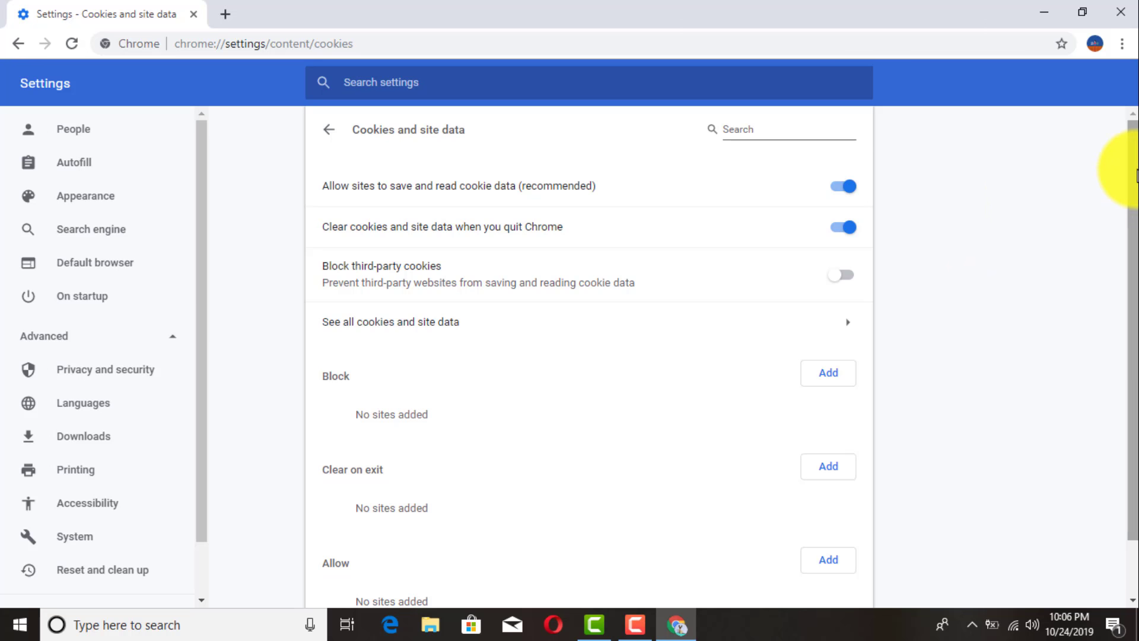
{"action": "left_click_drag", "start_coordinate": [1132, 175], "coordinate": [1133, 238]}
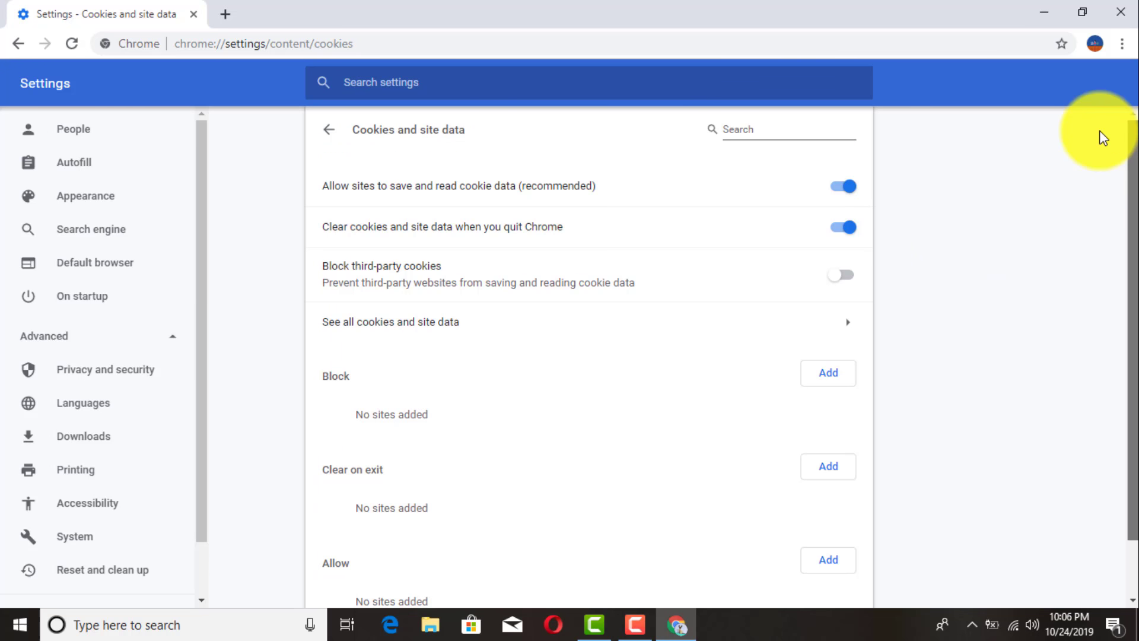
{"action": "left_click", "coordinate": [1121, 12]}
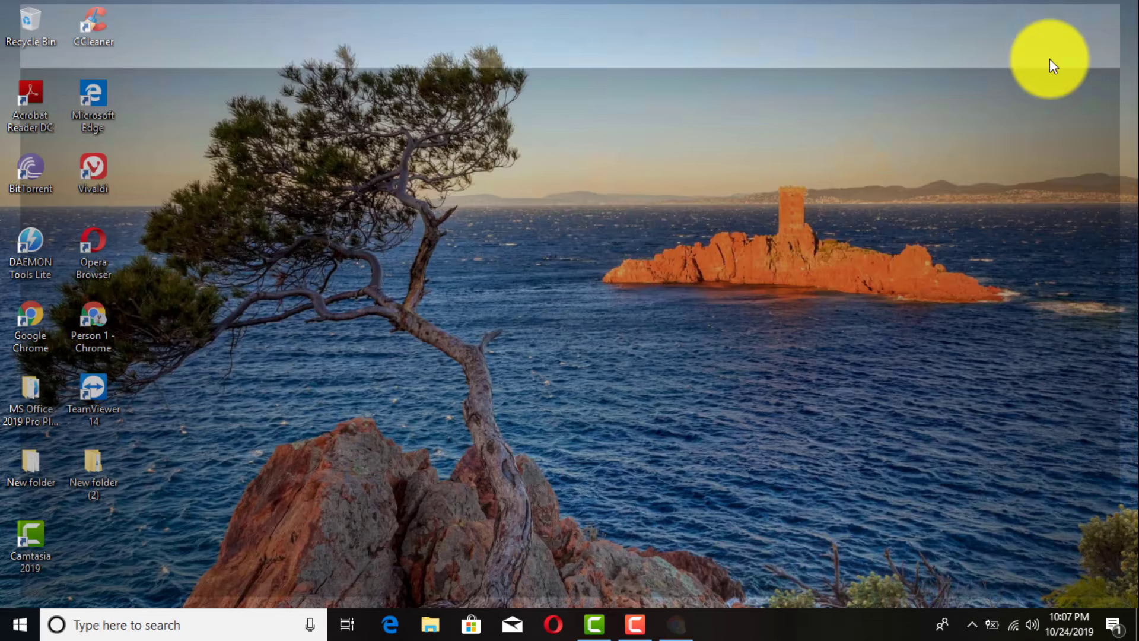